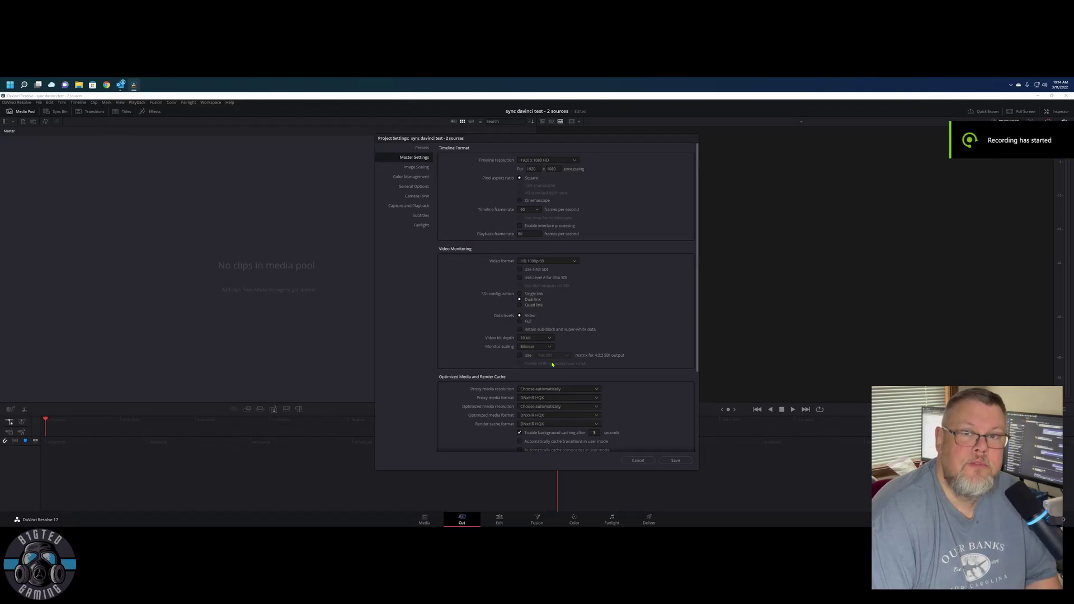
Save the project settings and close the Project Settings dialog.
click(676, 461)
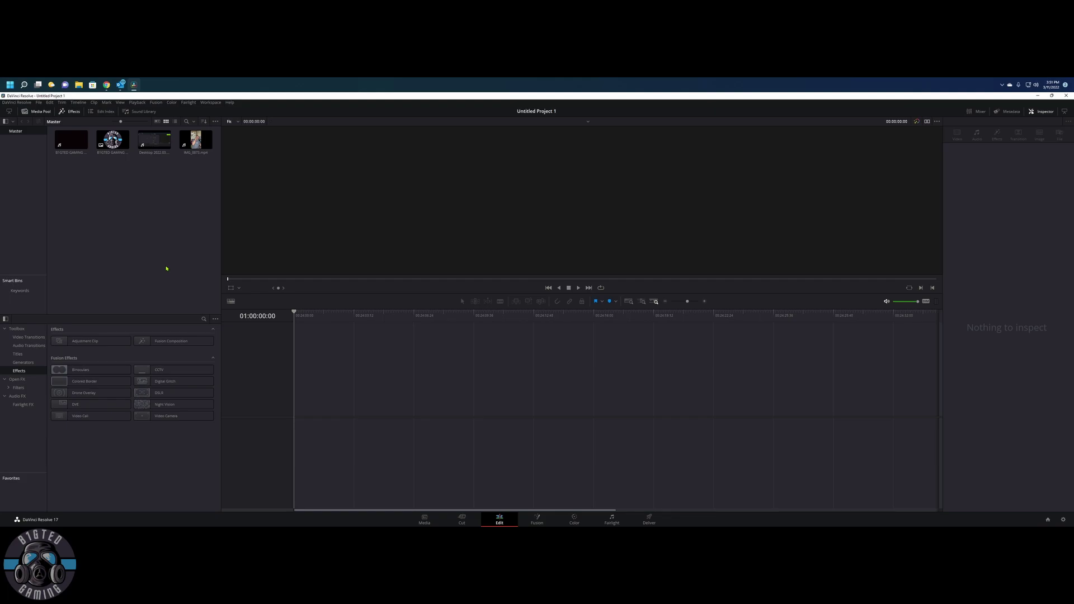
Place the Desktop recording clip on a new timeline.
click(157, 145)
click(197, 147)
click(152, 150)
drag(159, 146, 299, 406)
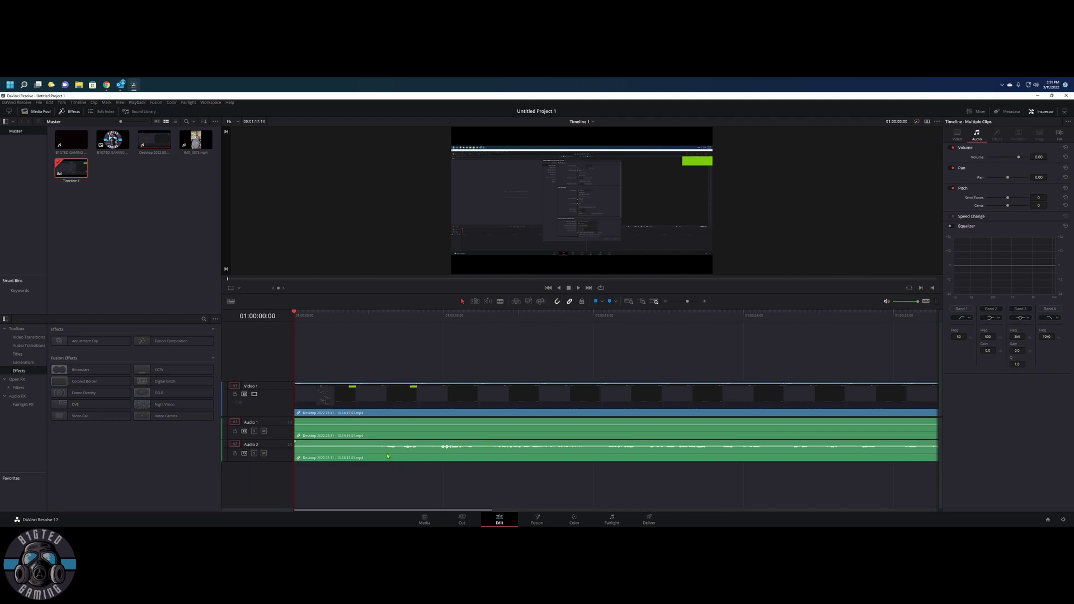
Unlink the Desktop clip's video and audio, and add its Audio 2 clip to the Media Pool.
click(370, 452)
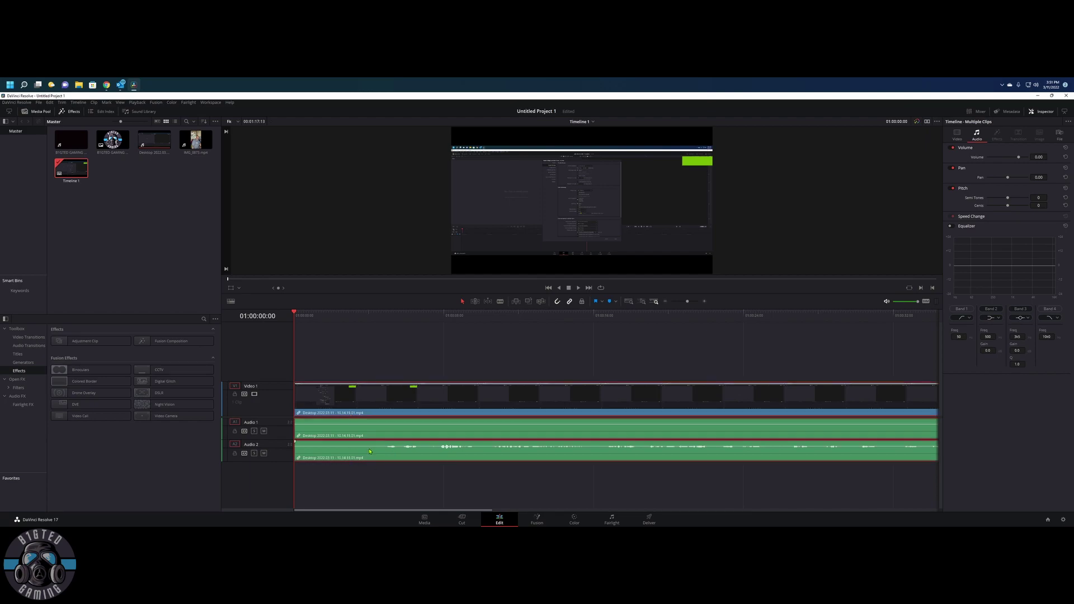
right_click(299, 458)
click(321, 451)
click(327, 487)
click(352, 457)
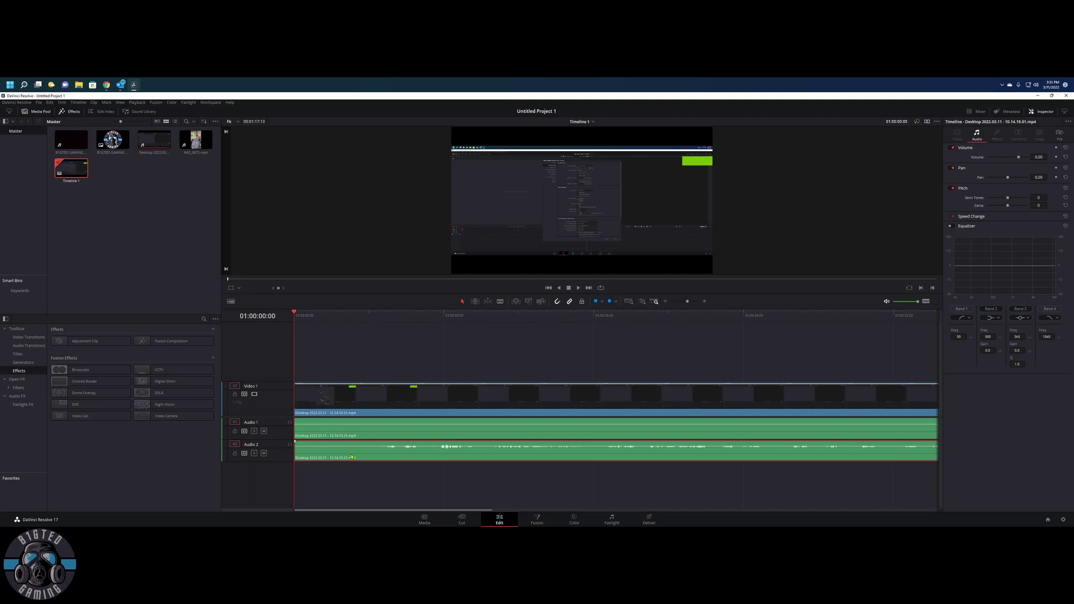
drag(352, 458, 118, 188)
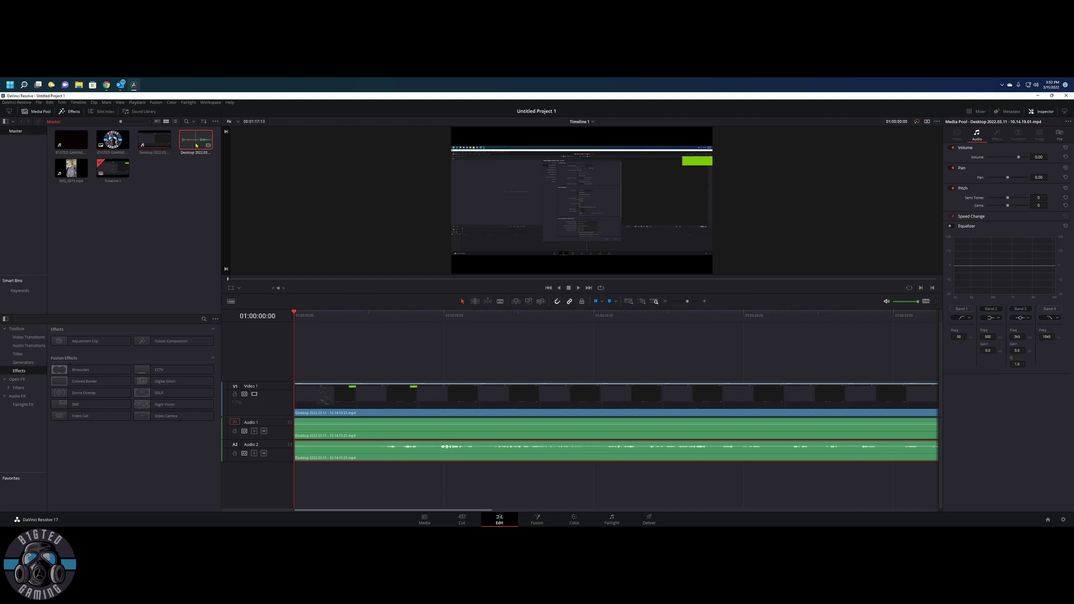
Delete all clips from the timeline.
drag(359, 339, 602, 505)
key(Delete)
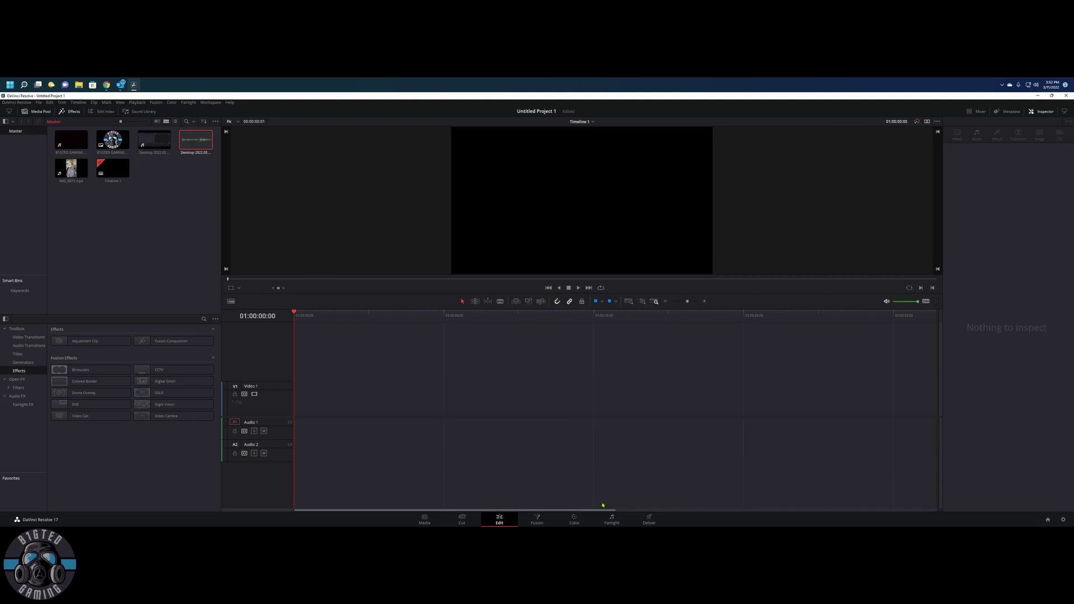
click(163, 251)
Auto-sync the separate desktop audio with IMG_0873 based on waveform.
click(197, 142)
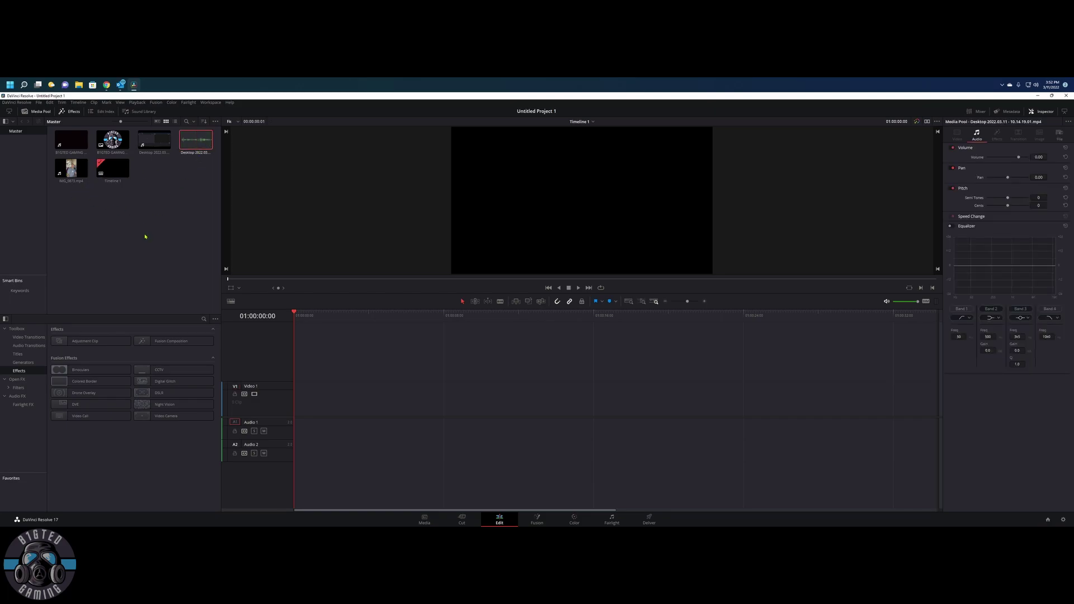
ctrl+click(69, 174)
right_click(78, 174)
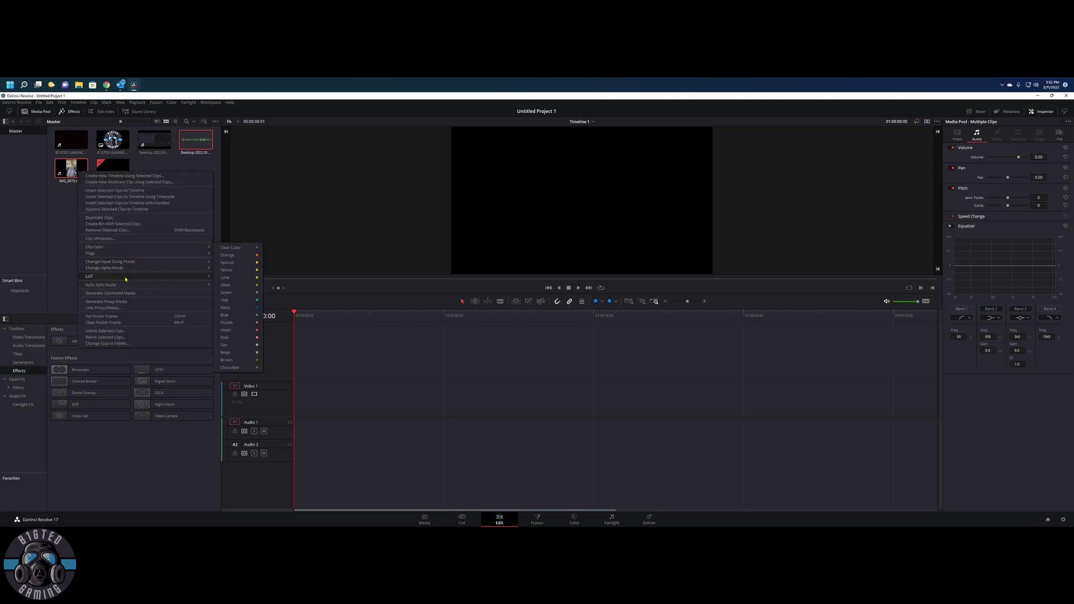
mouse_move(129, 286)
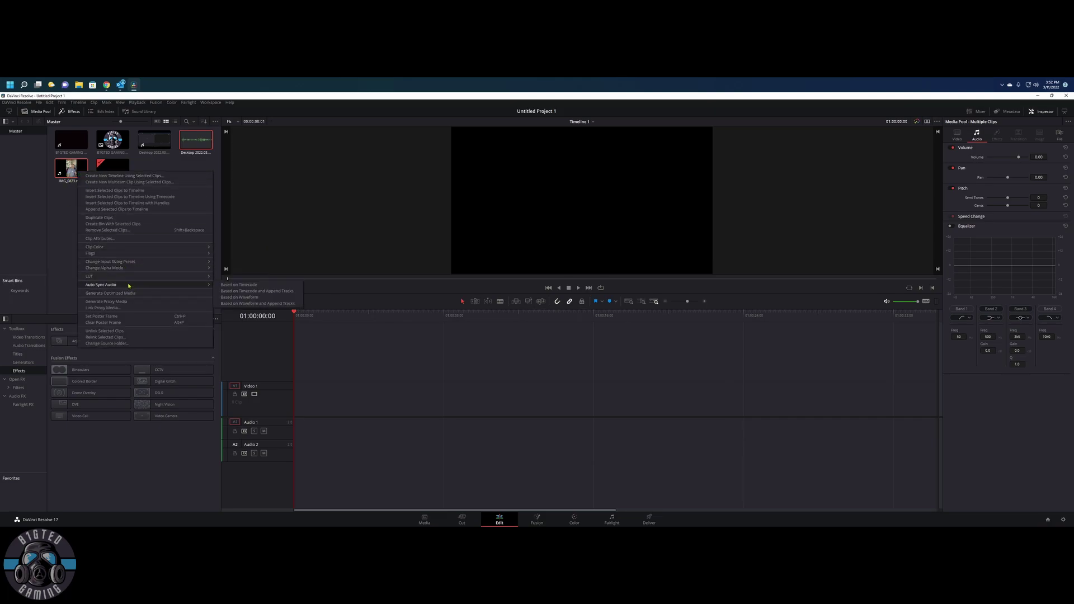
click(255, 299)
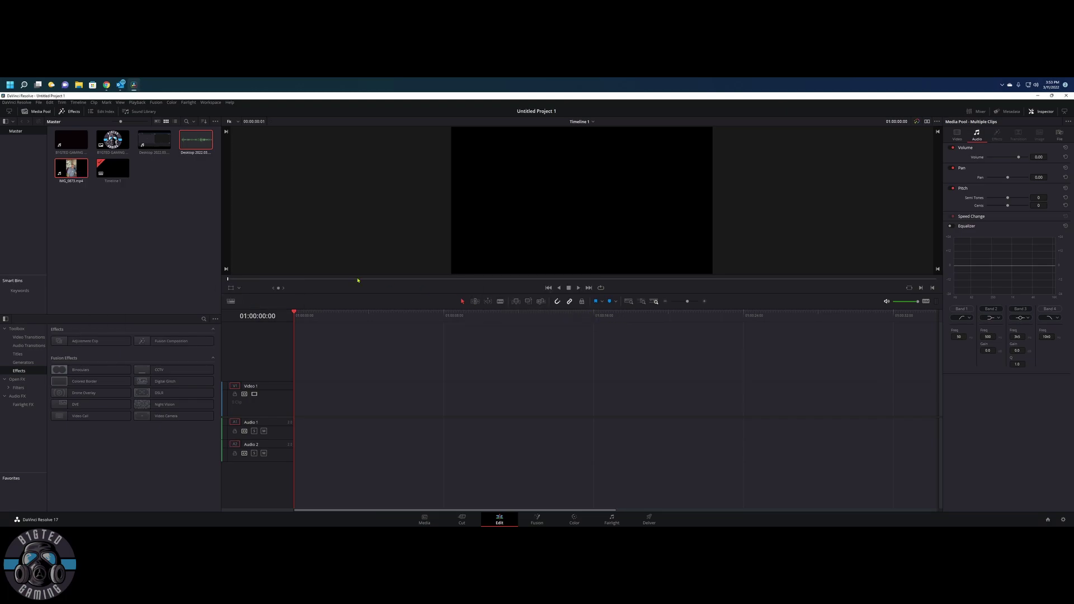
Put the synced IMG_0873 clip on the timeline and select its Audio 2 clip.
click(172, 250)
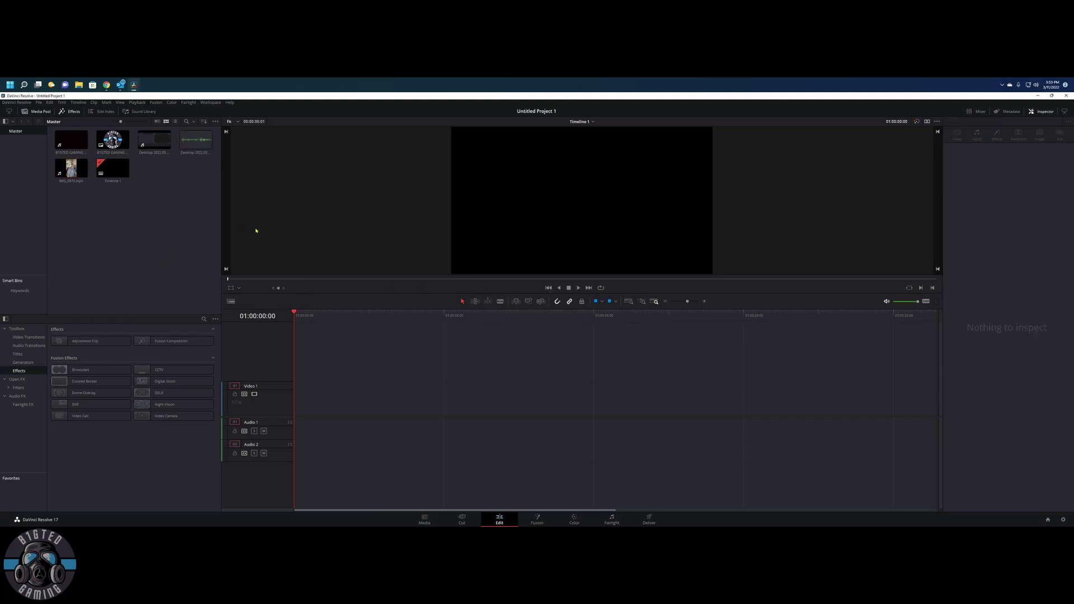
click(72, 169)
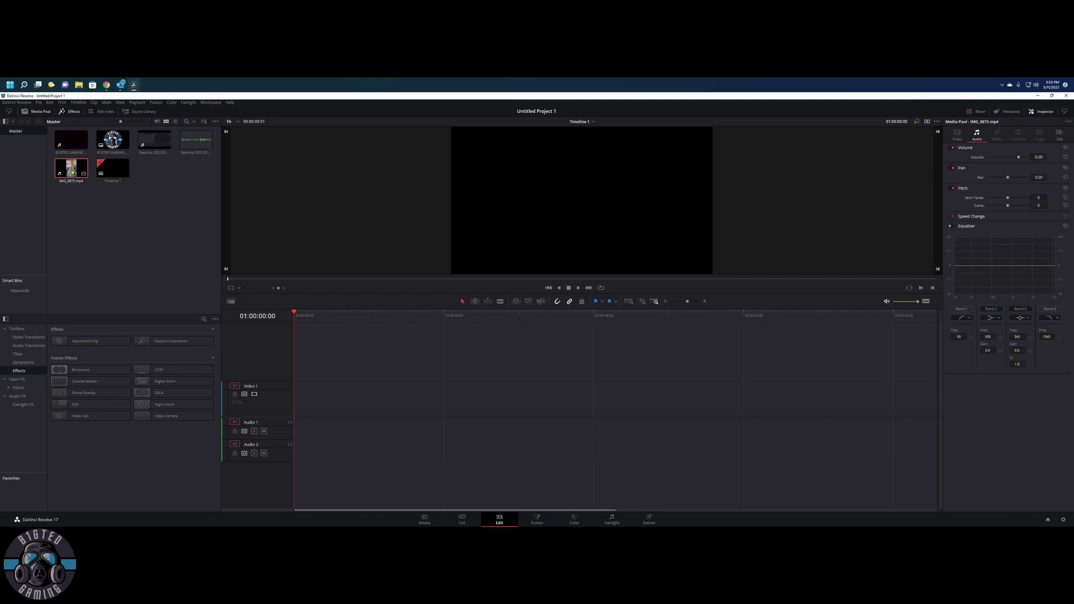
drag(72, 169, 296, 400)
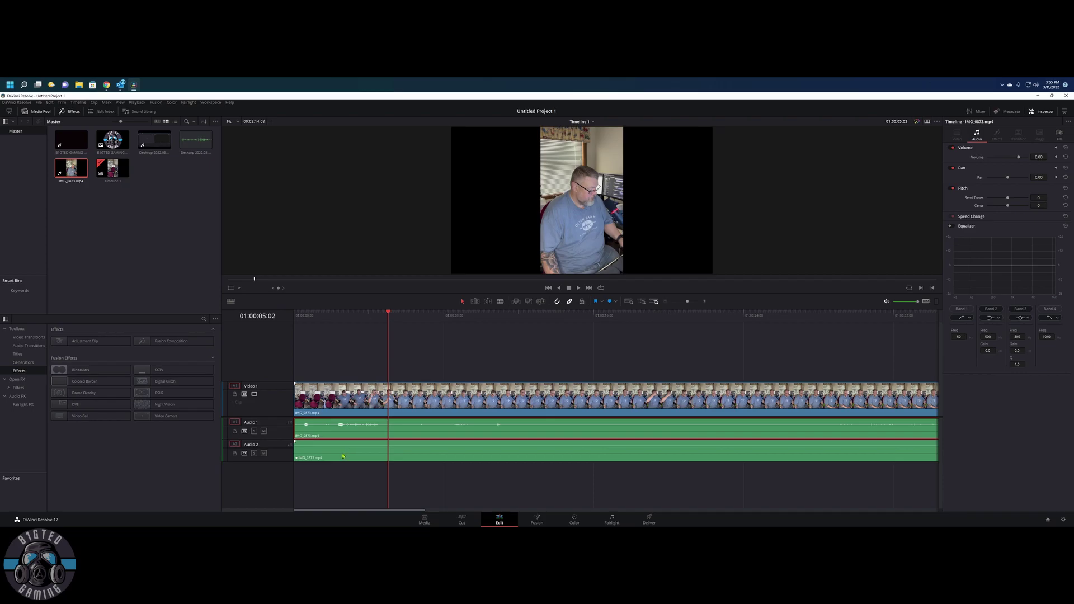
click(347, 454)
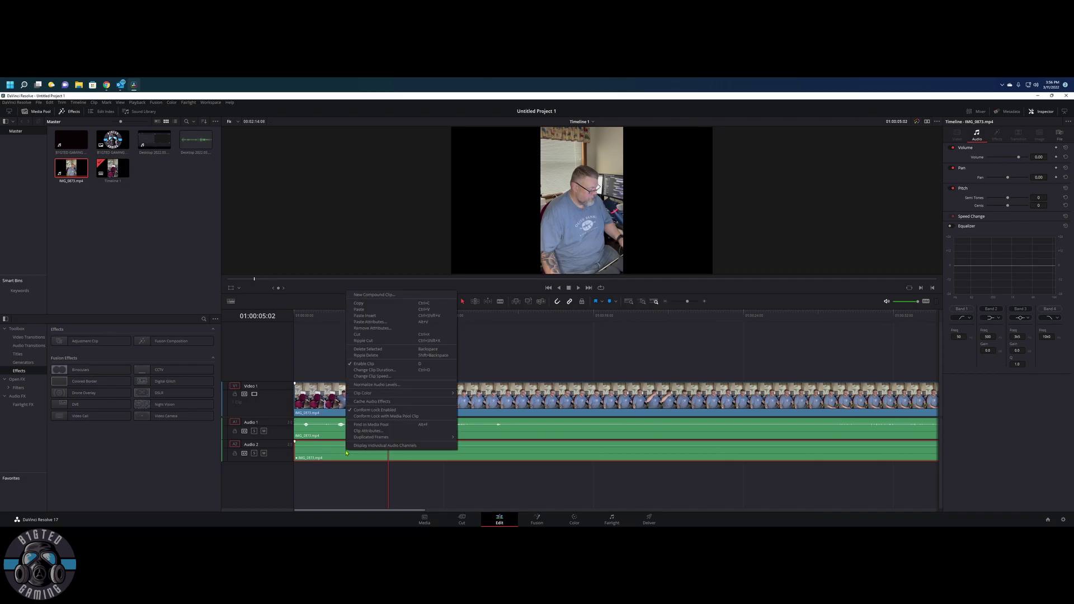
Set Audio 2's clip attributes to source channels Linked Channel 3 and Linked Channel 4.
click(369, 431)
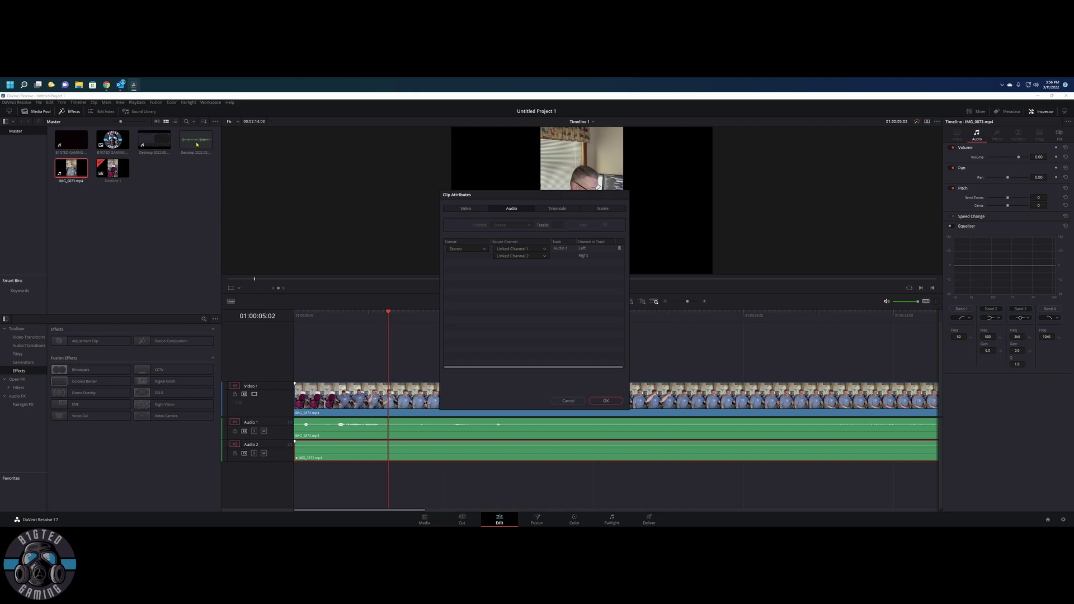
click(545, 249)
click(530, 291)
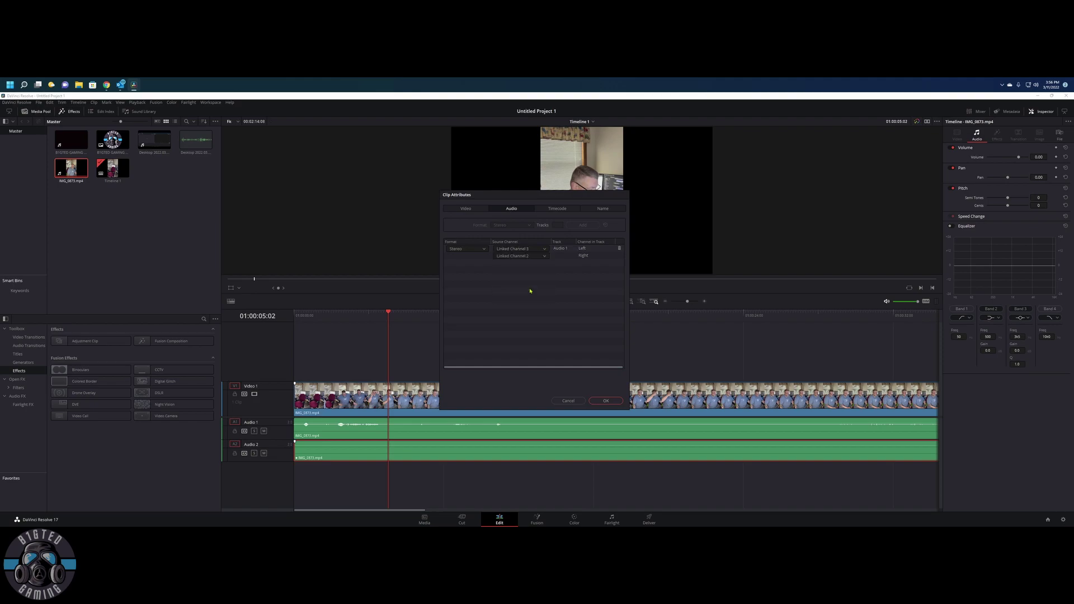
click(544, 257)
click(520, 305)
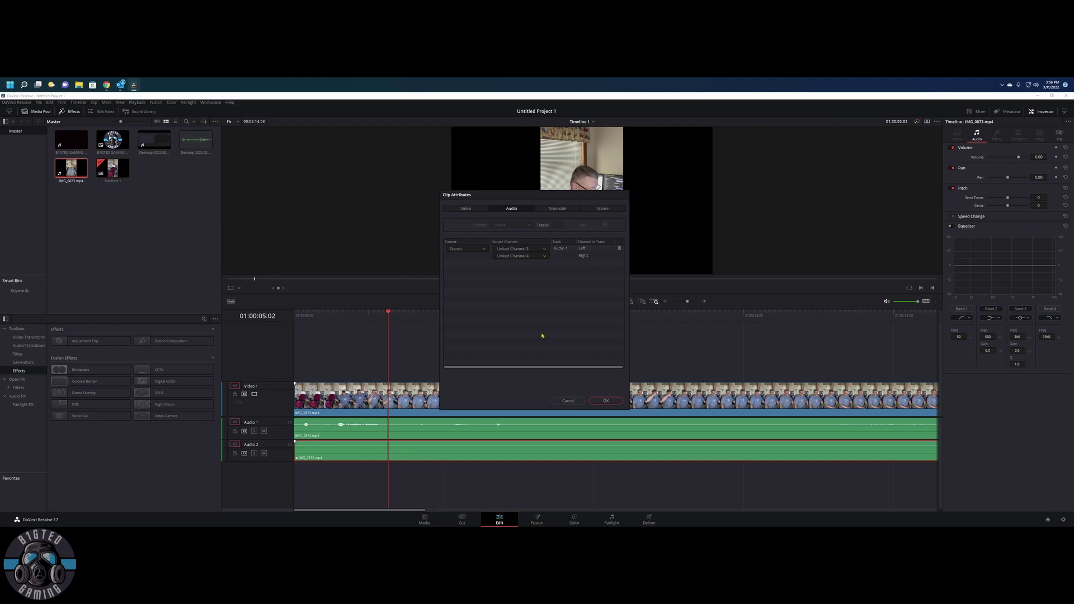
click(606, 401)
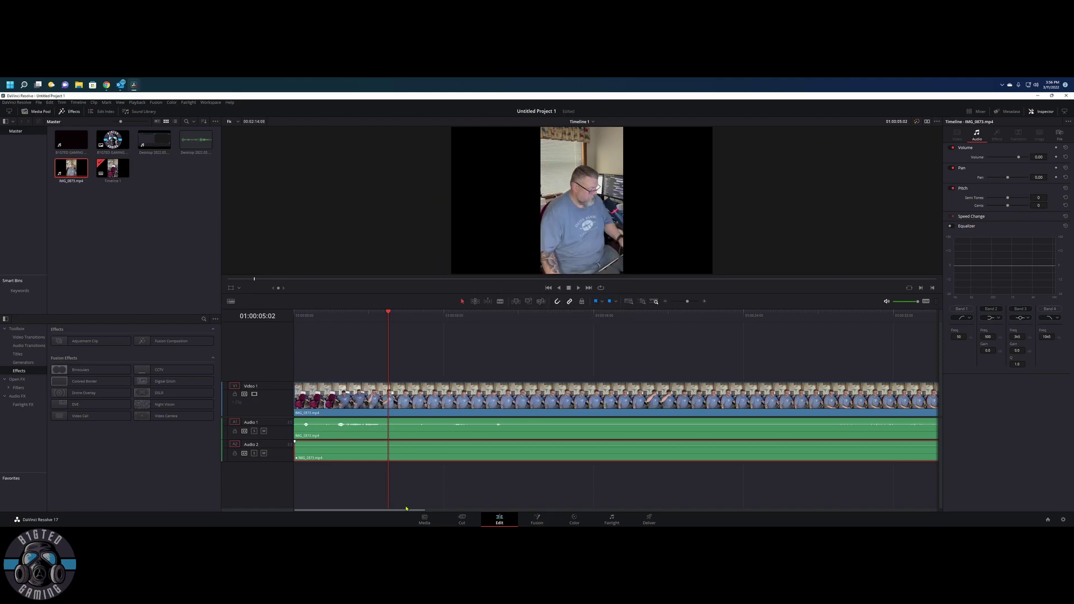
Deselect Audio 2 and select the Audio 1 clip.
drag(406, 509, 367, 519)
click(358, 473)
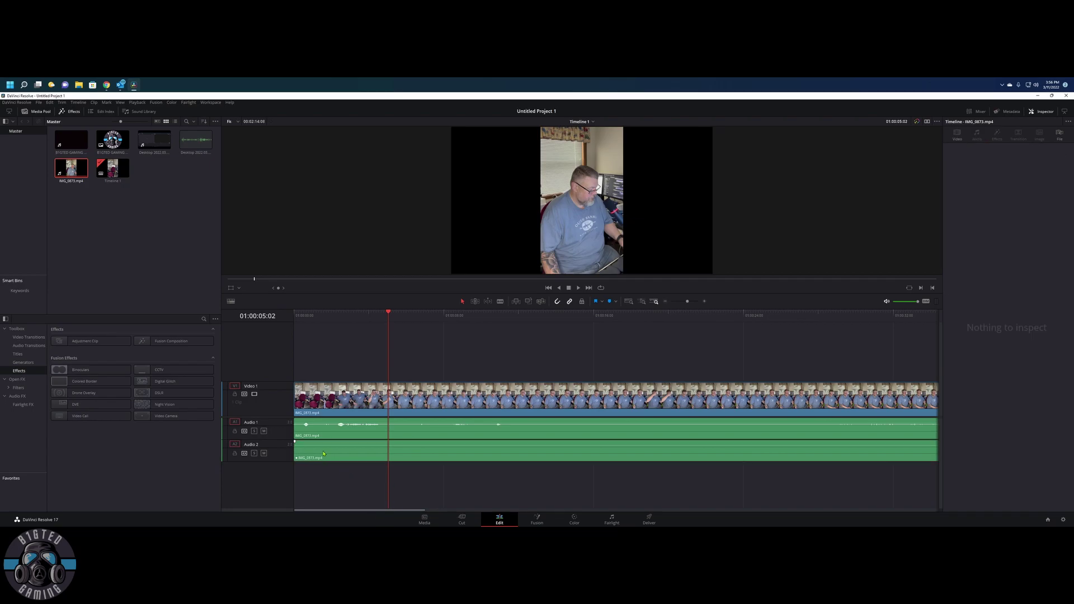
click(327, 431)
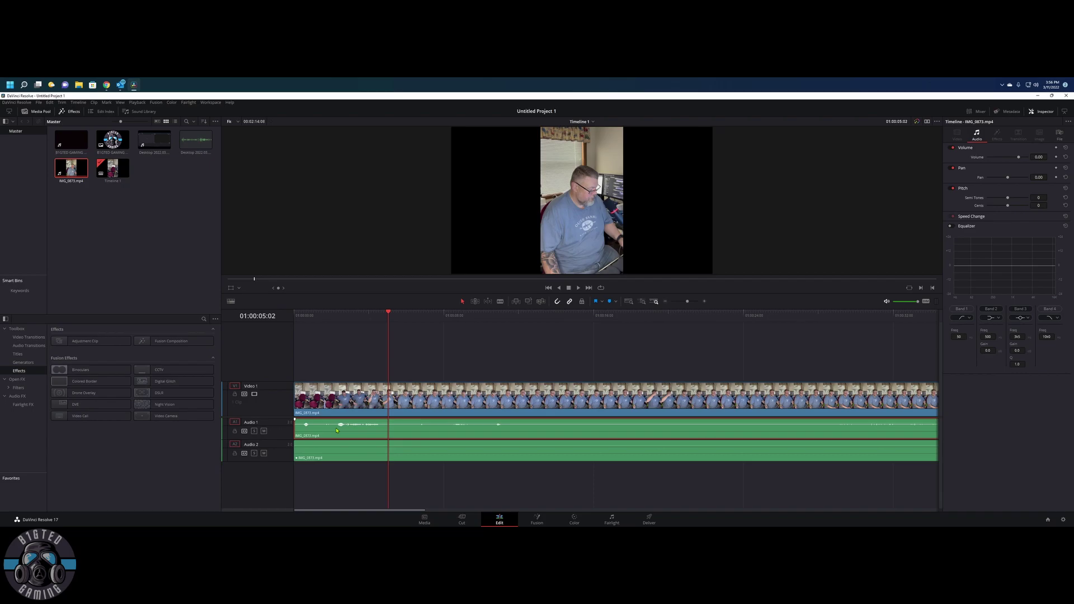
Restore the IMG_0873 clips, delete the Audio 1 clip and move Audio 2 up onto Audio 1.
key(Delete)
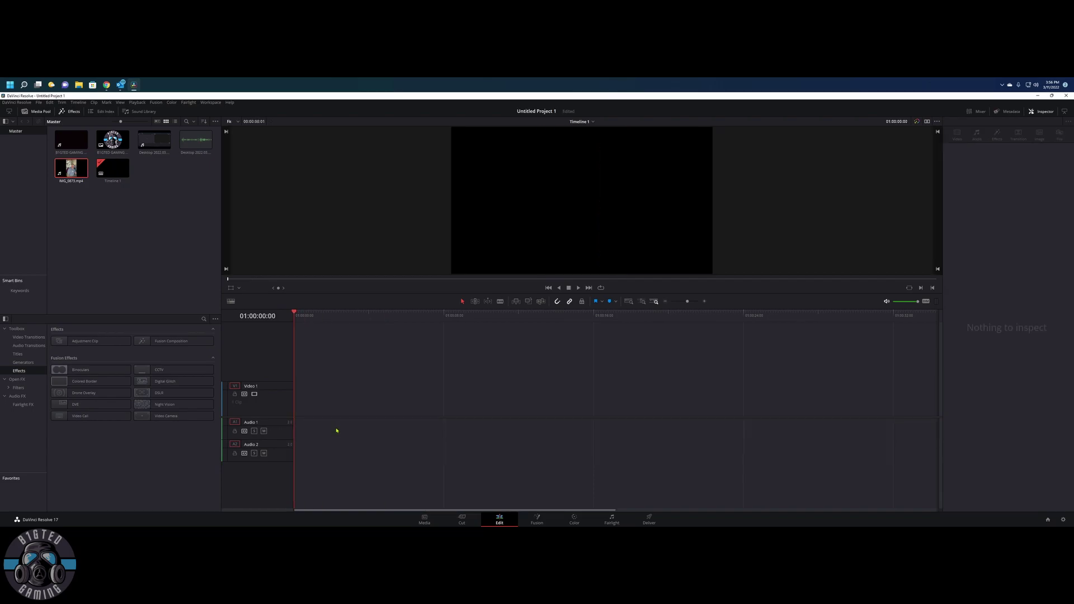
key(ctrl+z)
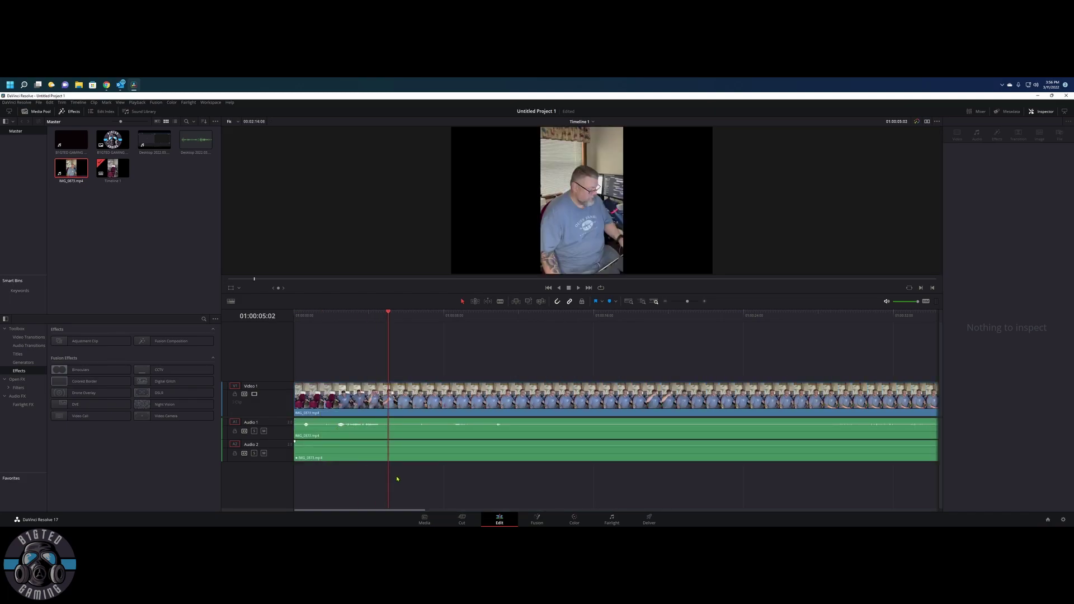
click(405, 437)
key(Delete)
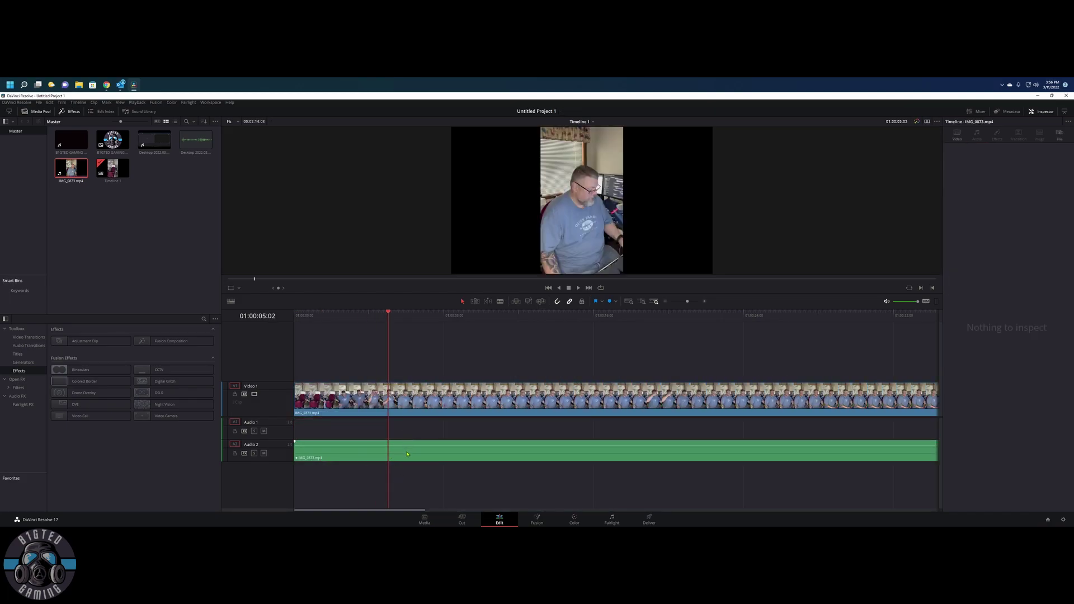
drag(408, 455, 412, 432)
Link the moved audio clip with IMG_0873's video on Video 1.
click(343, 471)
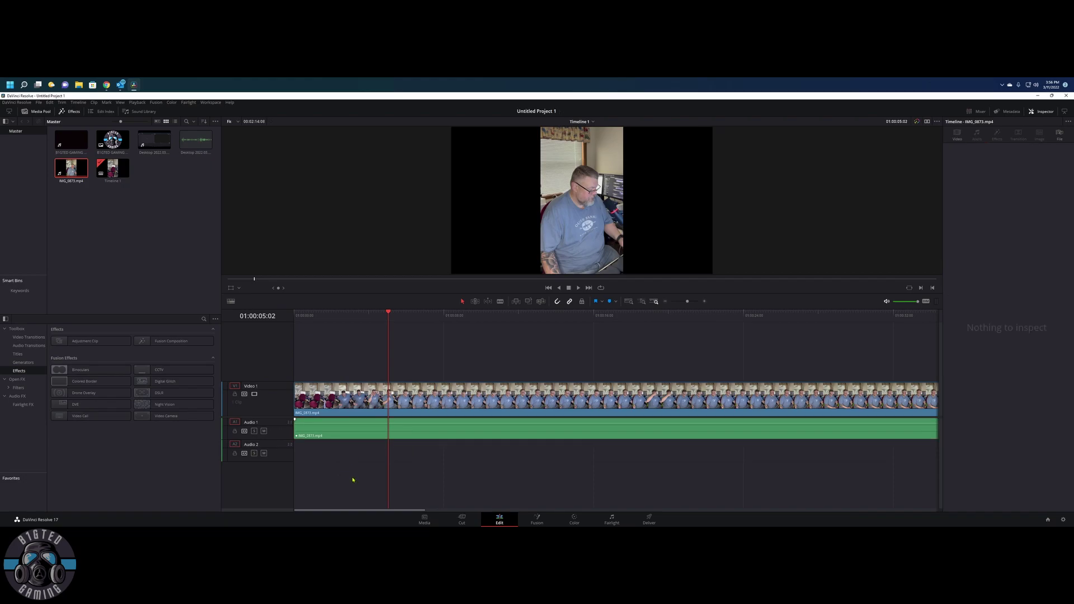
click(341, 430)
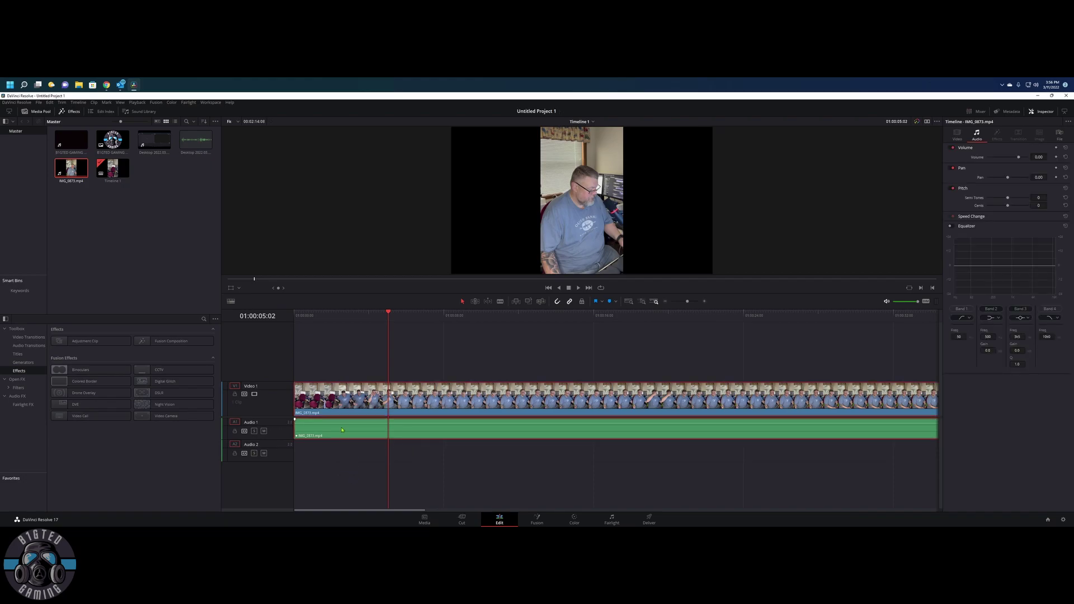
right_click(314, 414)
click(336, 408)
drag(408, 510, 552, 498)
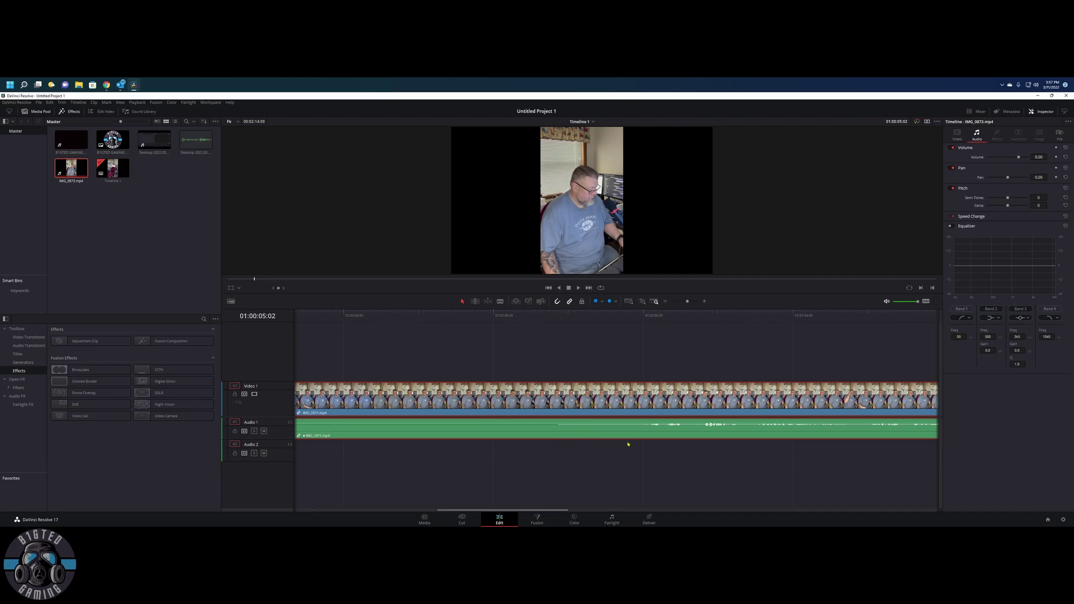
Blade IMG_0873 where the wanted part begins, ripple-delete the opening section, and play it back.
click(500, 302)
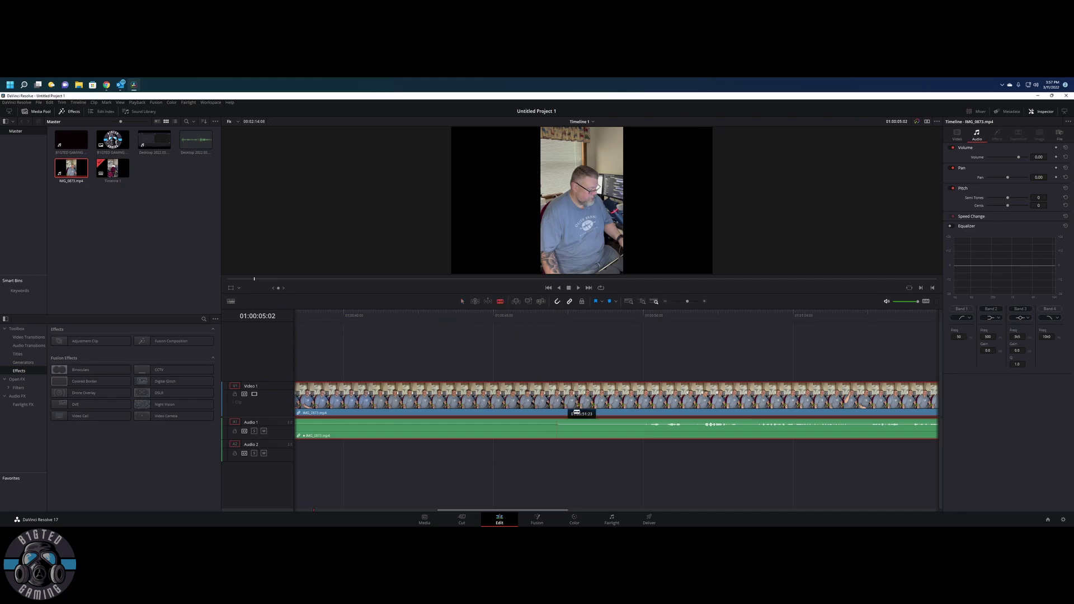
click(638, 433)
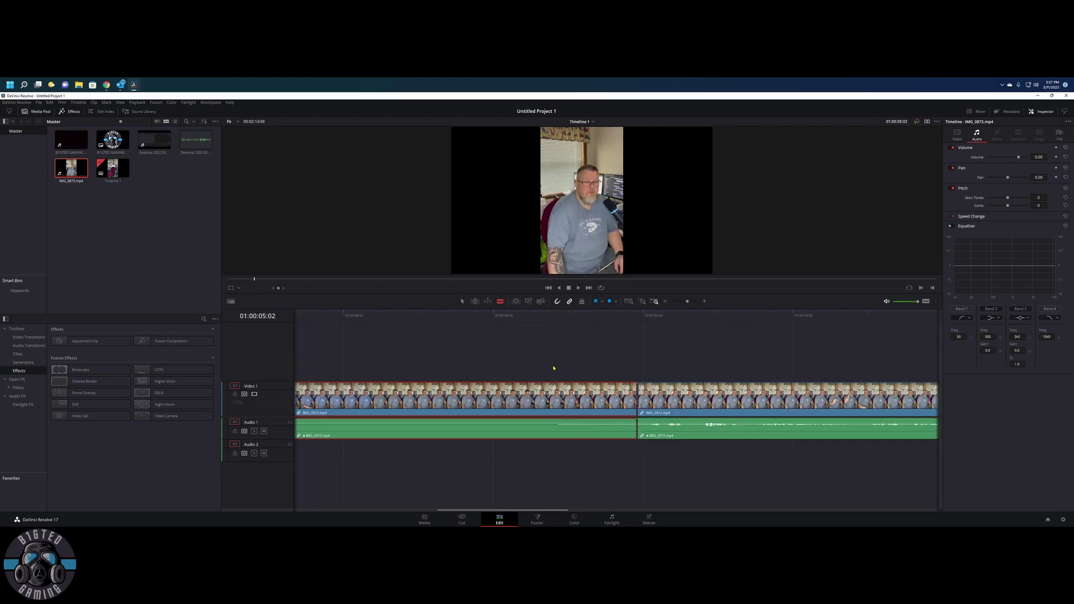
click(463, 302)
click(511, 402)
key(Delete)
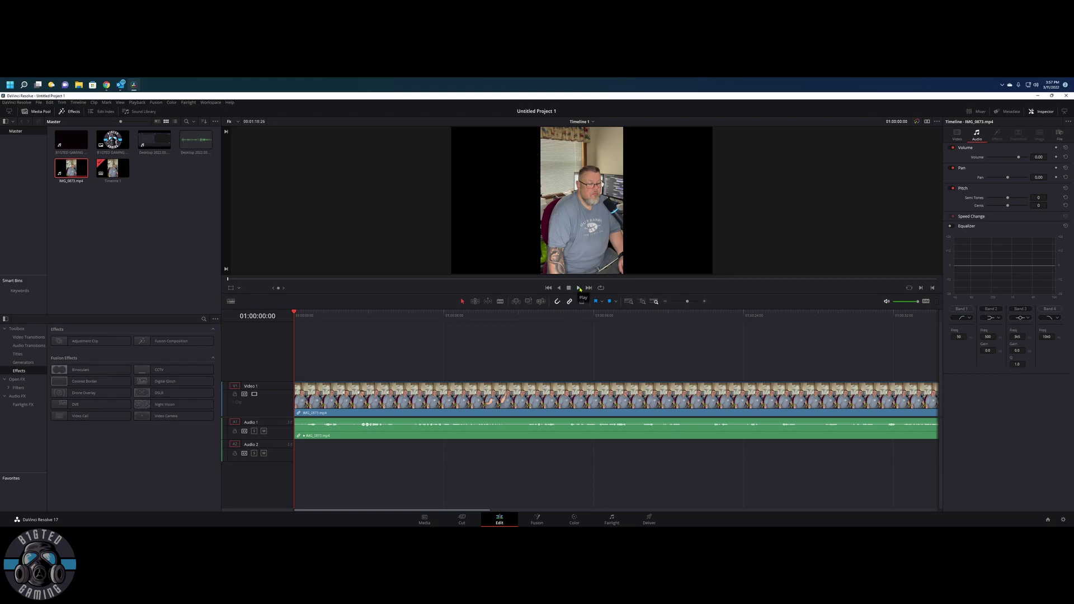
click(578, 288)
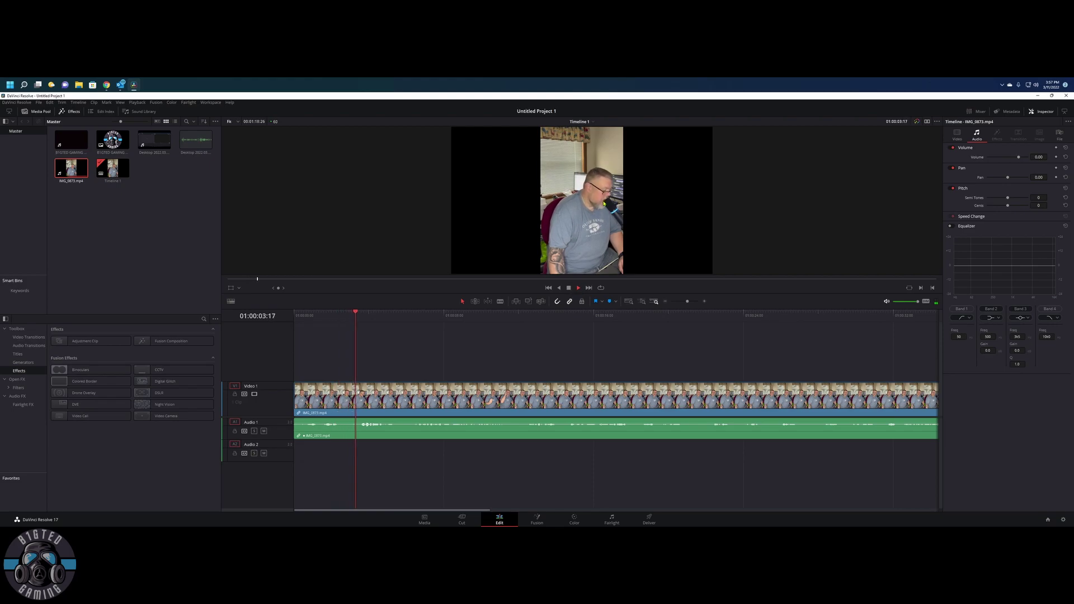
click(568, 289)
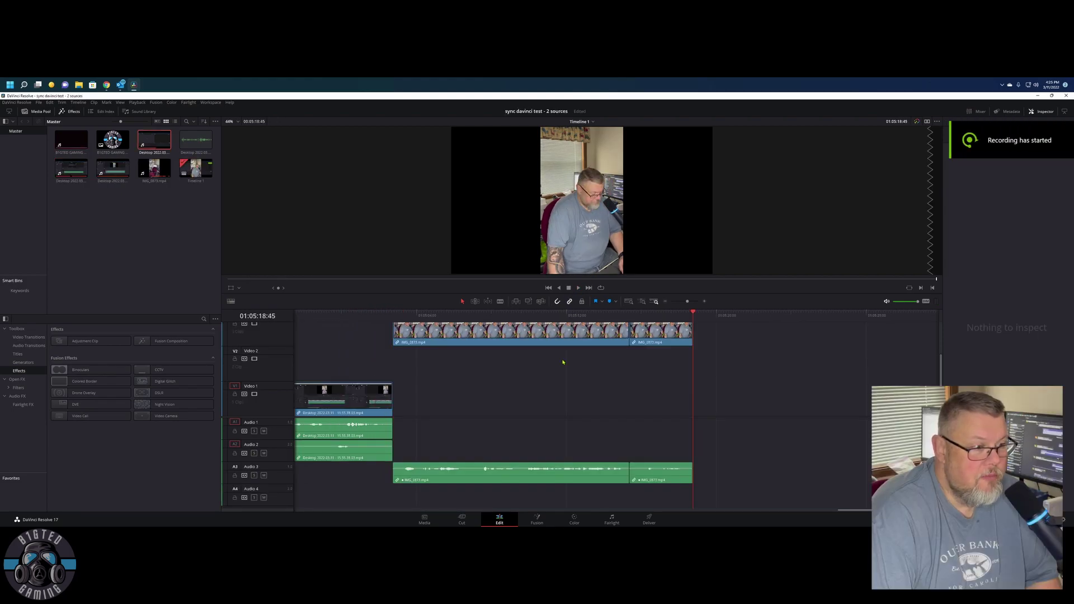